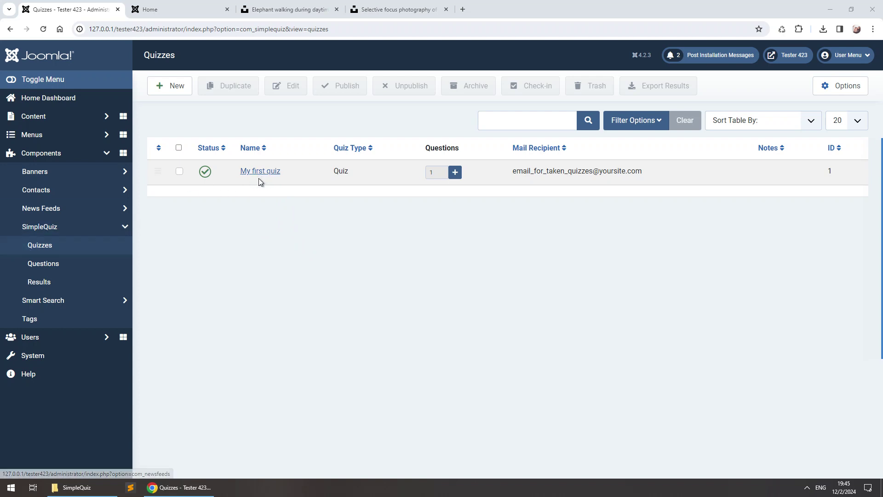
- Open My first quiz for editing, then submit it on the site answering Orange and 2, and examine the marked answers
click(270, 172)
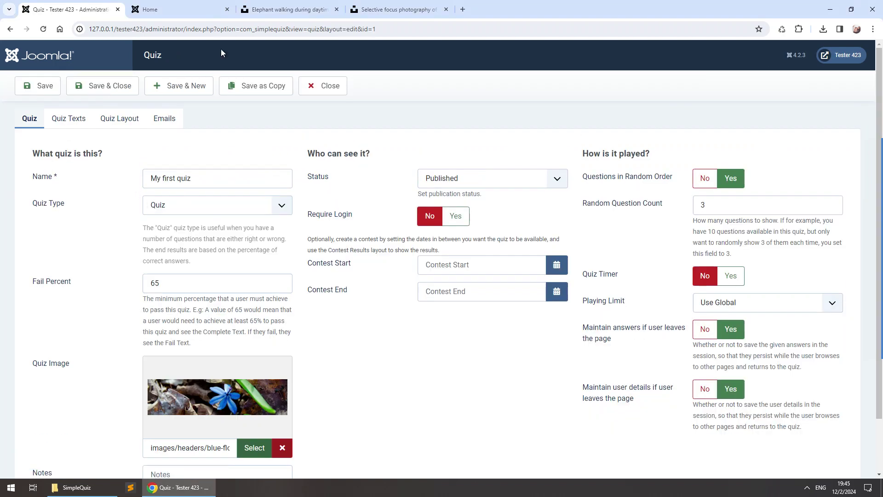
click(186, 10)
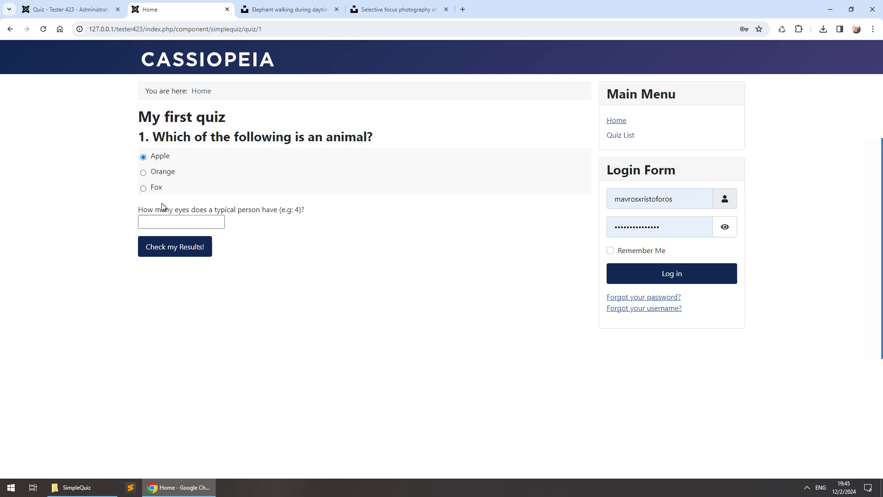
click(162, 172)
click(194, 222)
text(2)
click(184, 250)
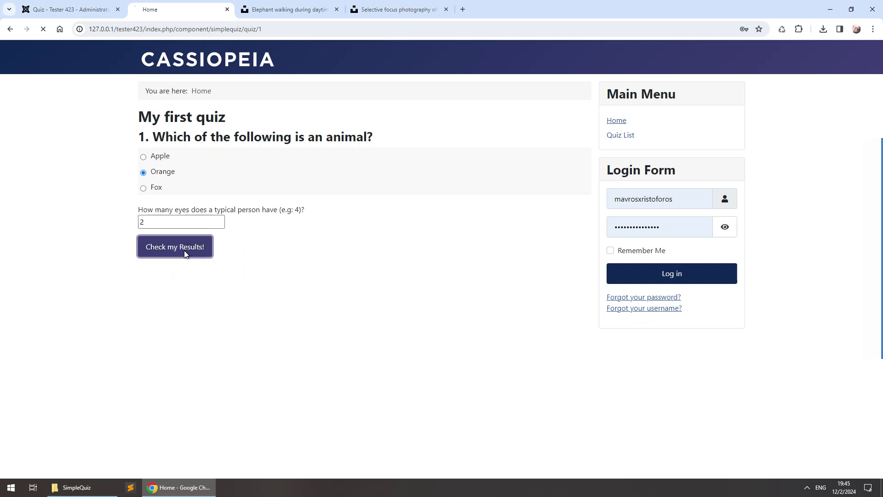
drag(149, 195, 201, 197)
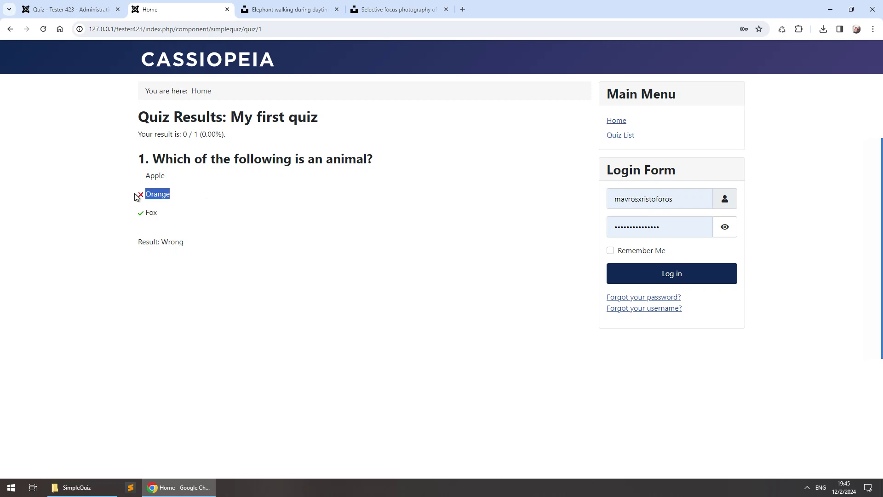
drag(143, 221, 195, 221)
click(155, 216)
- Set the quiz type of My first quiz to Score Quiz, then save and close it
click(85, 12)
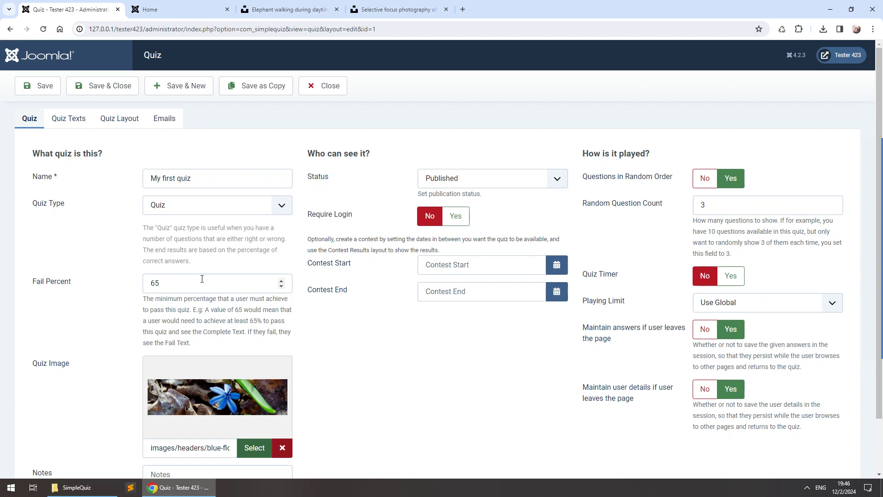
click(201, 209)
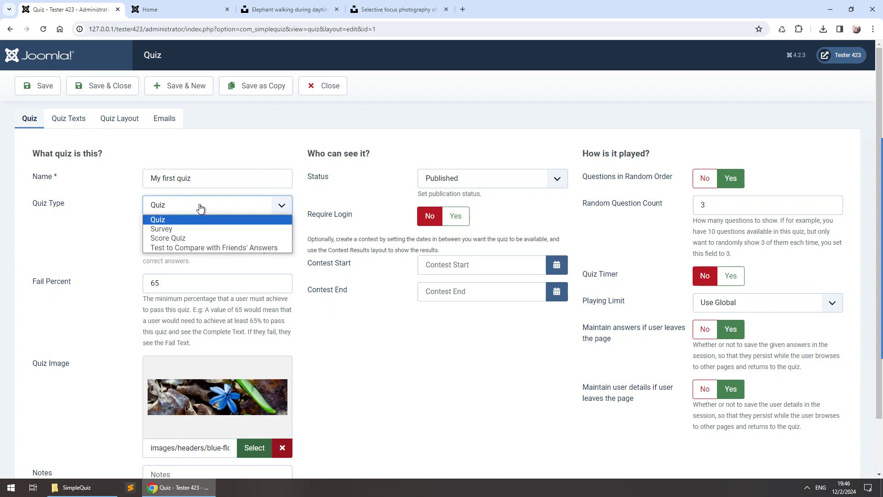
click(179, 237)
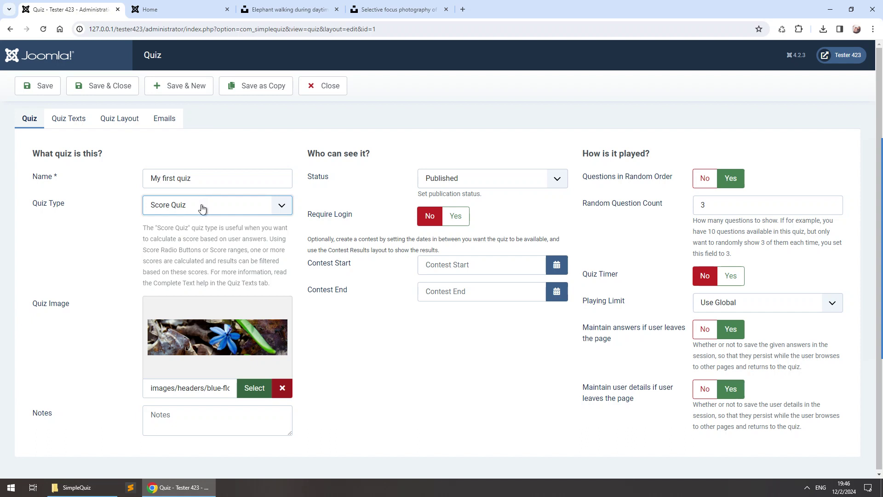
click(102, 85)
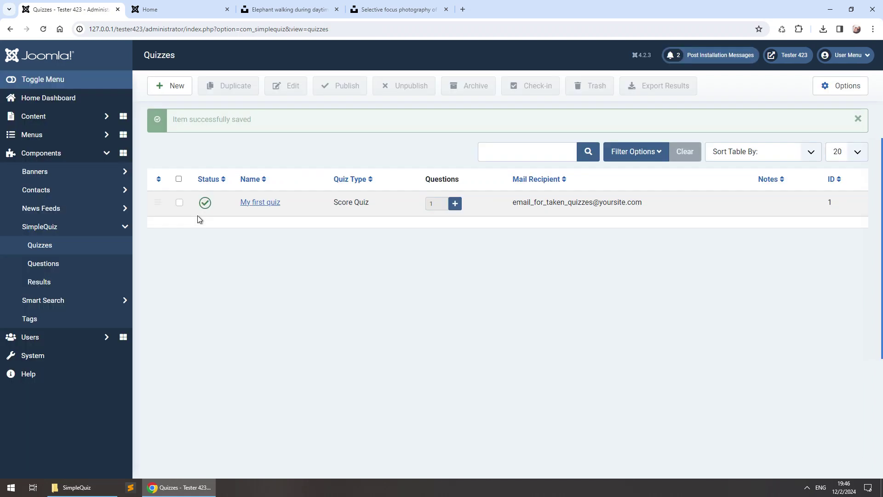
- Open the "Which of the following is an animal?" question for editing and set its type to Score Radio Button
click(48, 268)
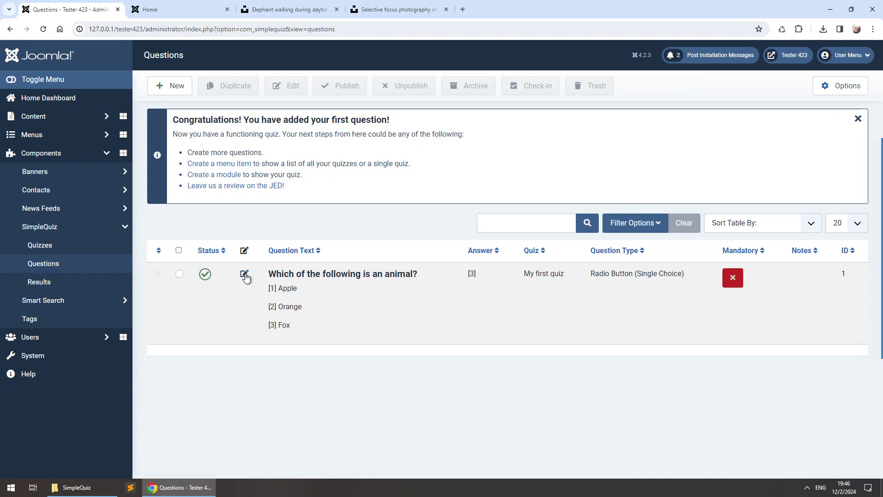
click(245, 274)
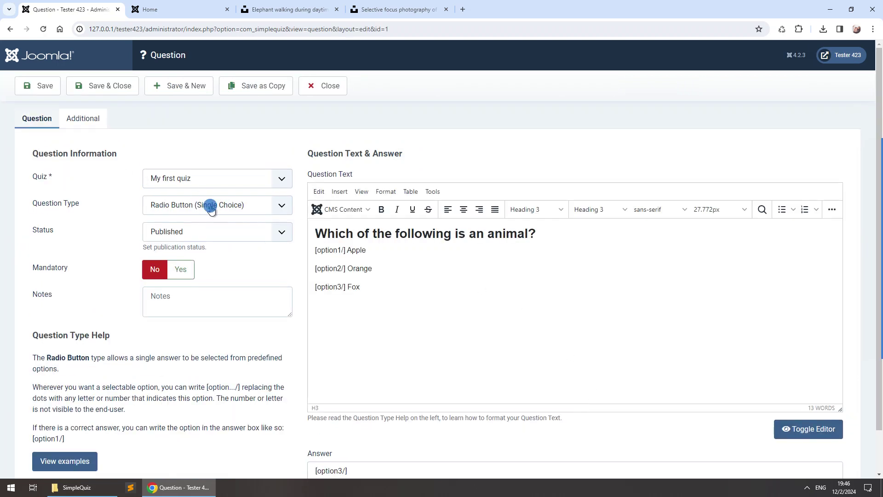
click(207, 204)
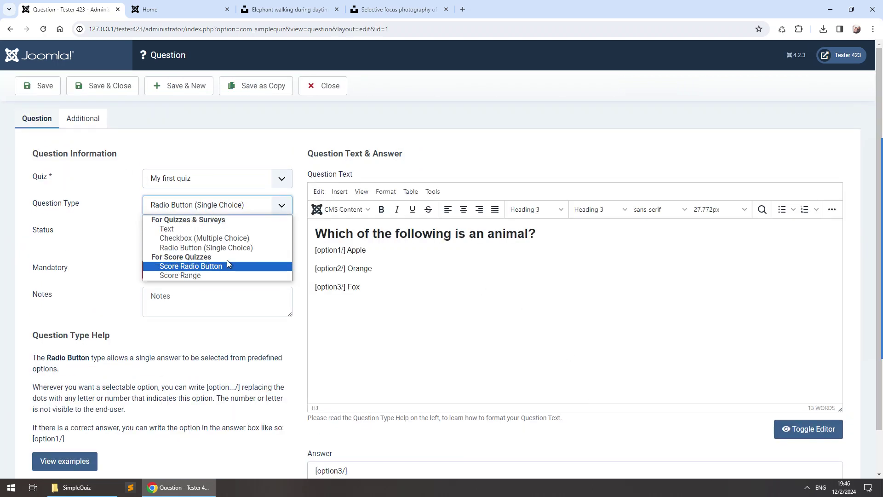
click(205, 267)
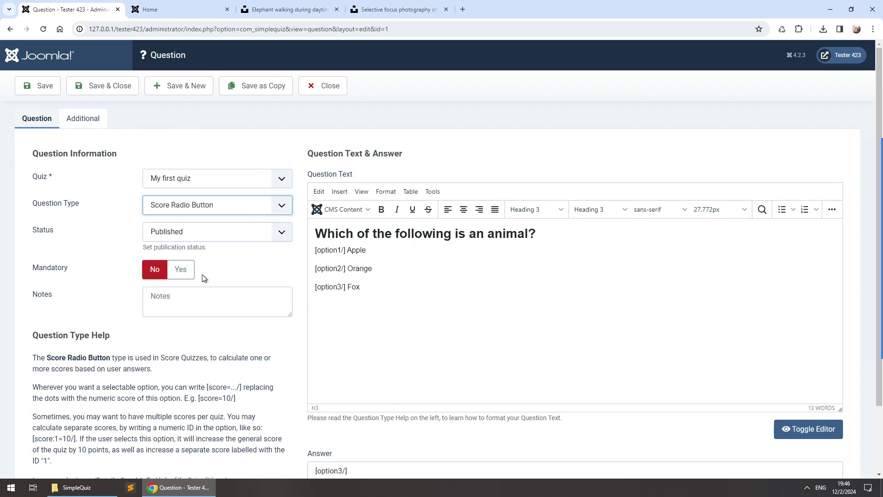
- Replace the question text with the Single Score Personality Question example about the usual mood when waking up
scroll(146, 403, down, 2)
click(74, 421)
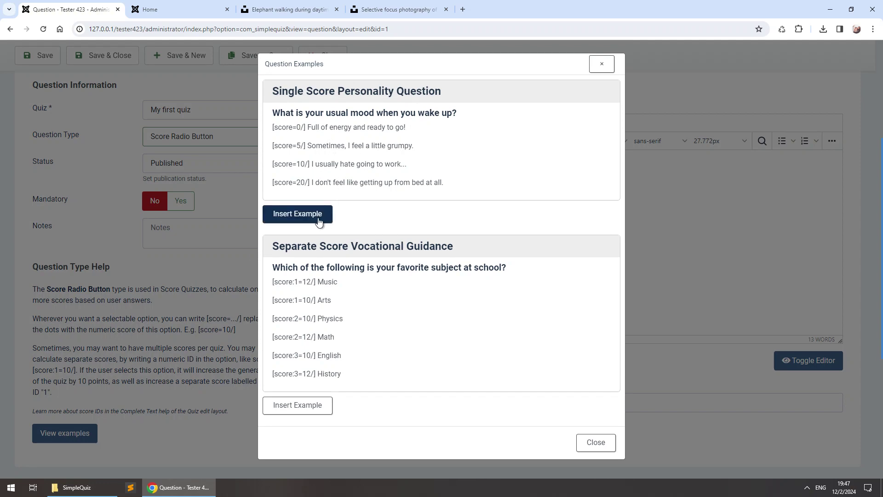
click(297, 215)
click(467, 93)
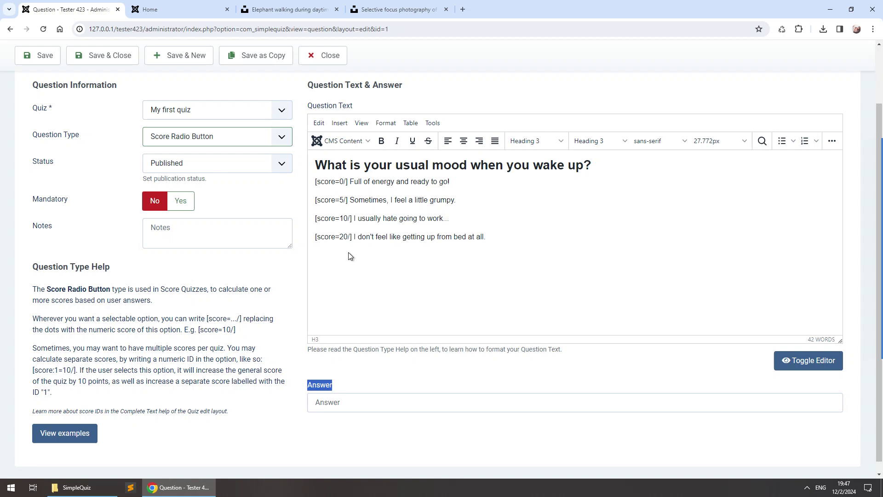
- Review the score tags of the answer options in the question text and save the question
click(339, 218)
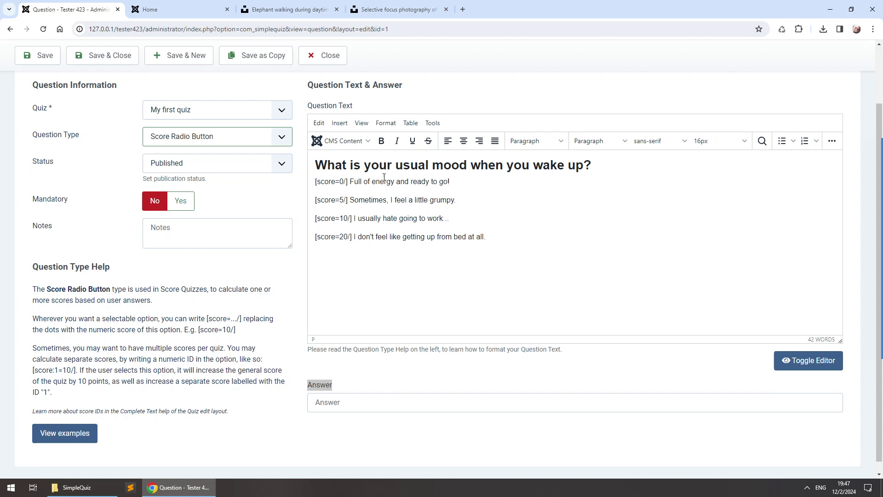
click(355, 182)
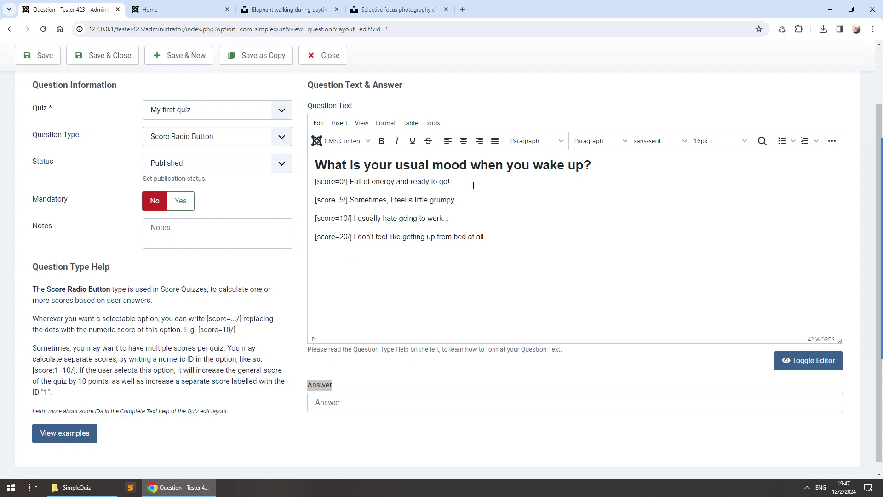
double_click(341, 181)
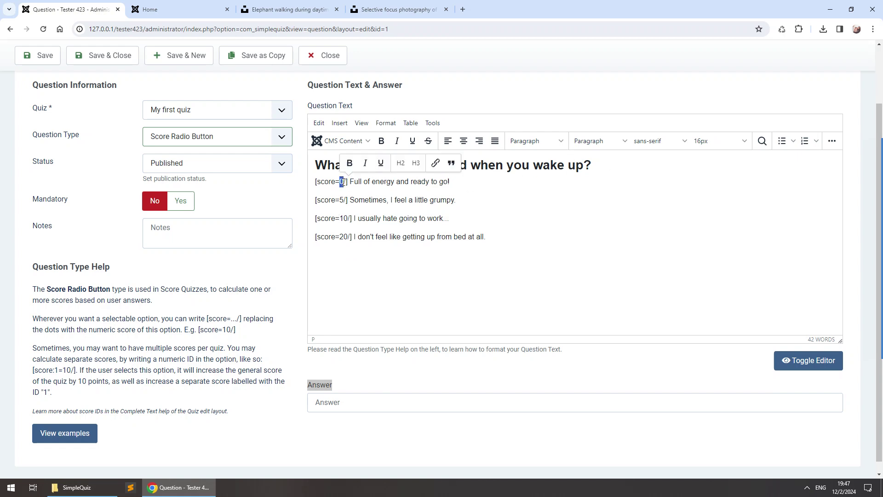
click(439, 182)
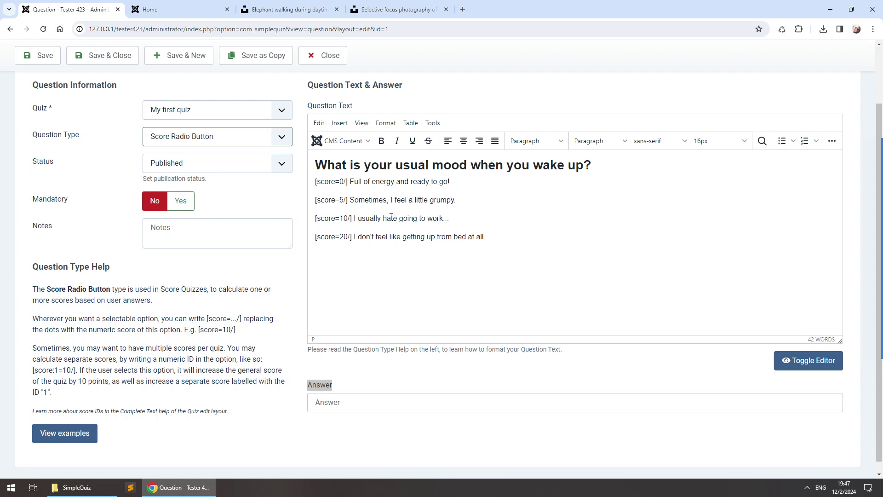
click(341, 236)
click(39, 55)
- Reload the quiz on the site, submit it with "Full of energy and ready to go!" and the eye-count answer, and inspect the score
click(173, 10)
key(F5)
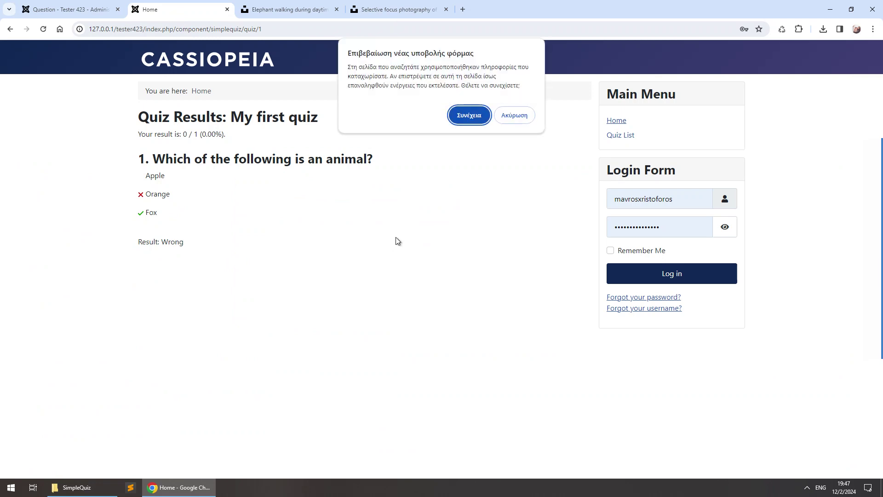
click(469, 114)
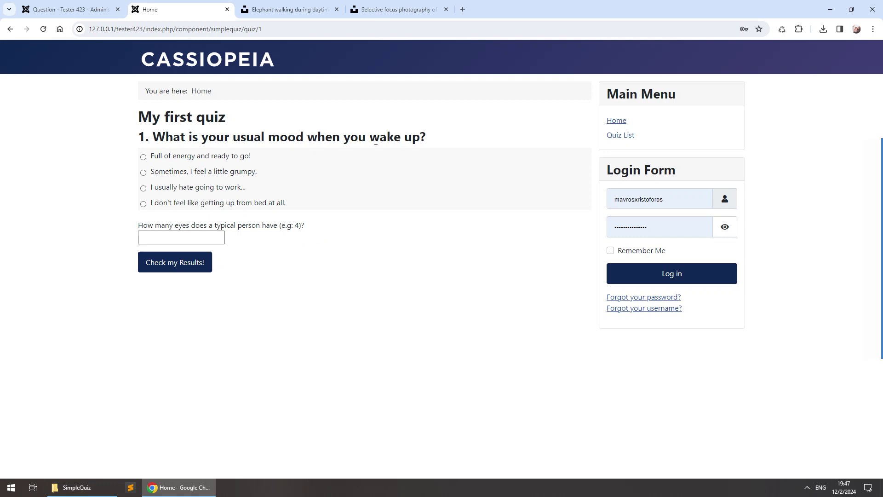
click(194, 159)
click(200, 242)
click(193, 242)
click(174, 257)
click(174, 258)
mouse_move(139, 176)
mouse_down()
mouse_move(158, 176)
mouse_move(140, 176)
mouse_move(148, 176)
mouse_up()
click(145, 176)
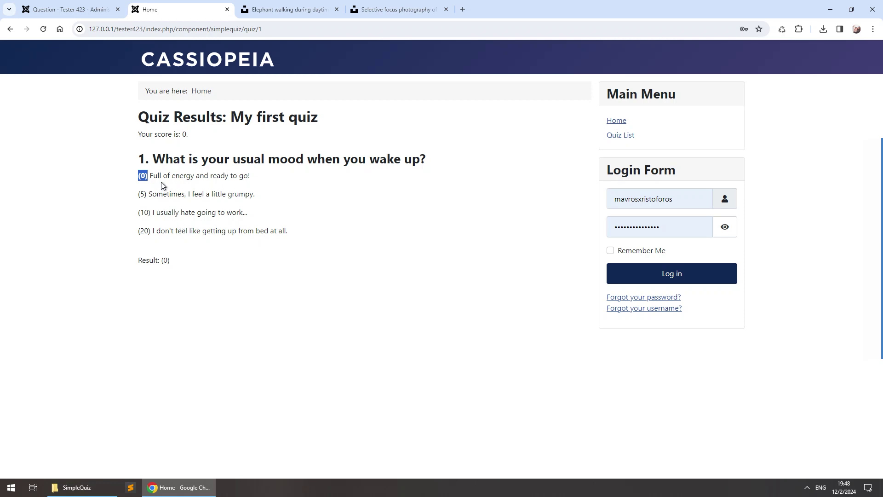
click(127, 117)
- Return to the question editor and view the question types available for score quizzes, keeping Score Radio Button
click(99, 9)
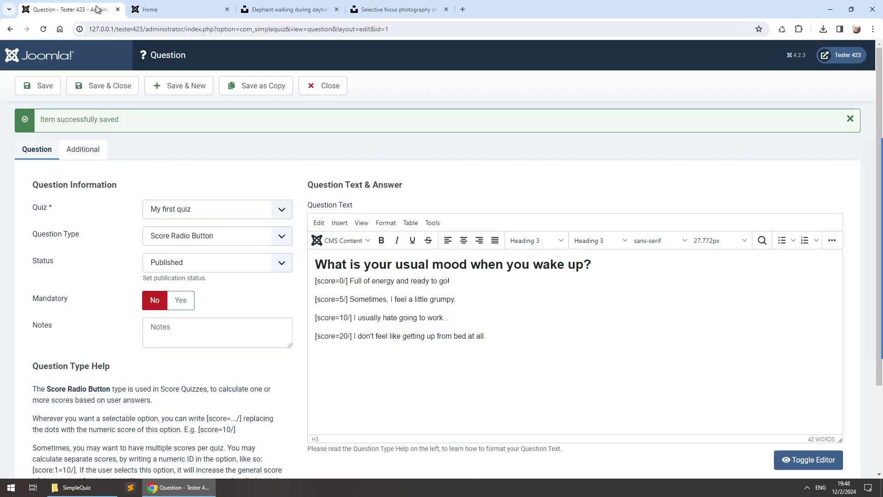
click(210, 242)
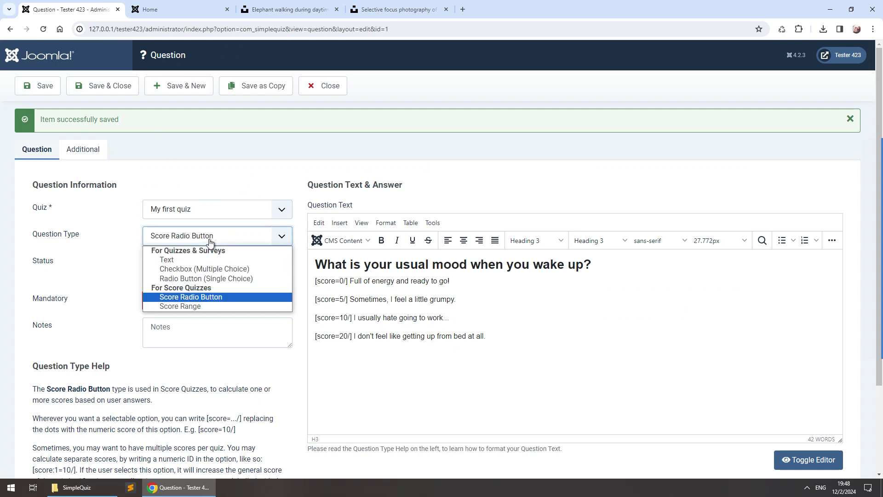
click(97, 288)
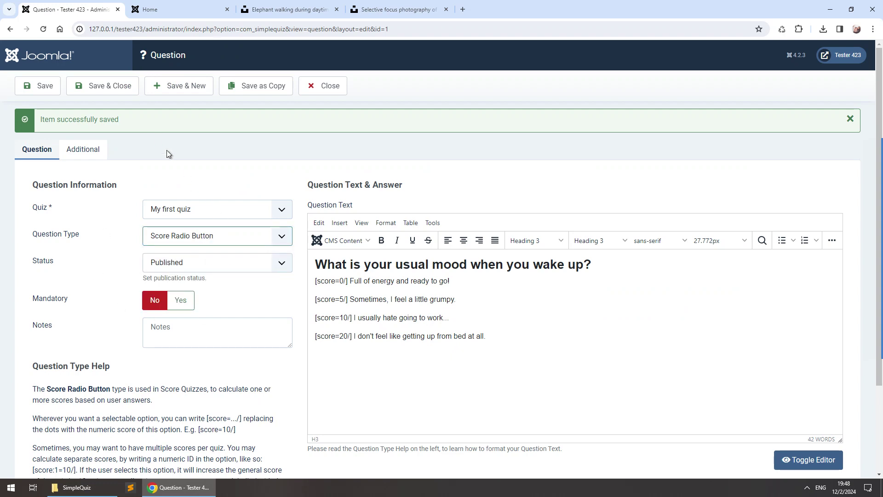